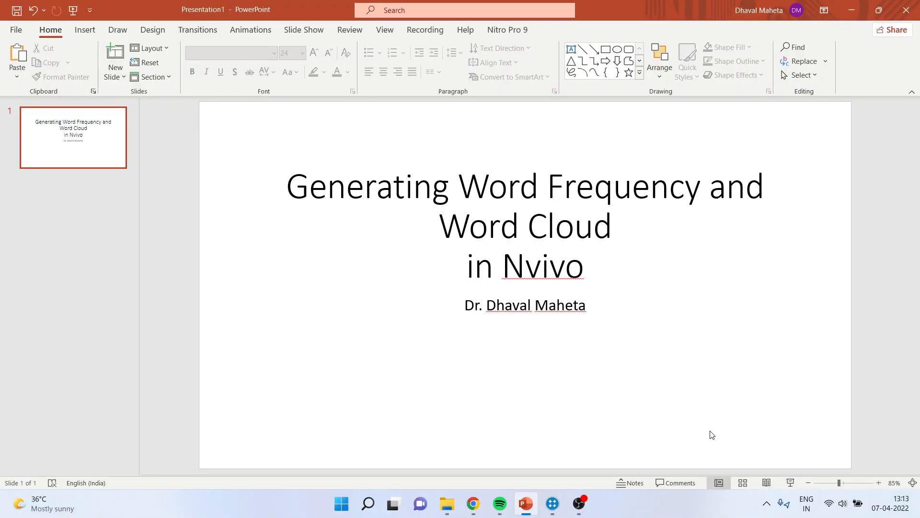
- Start a Word Frequency query in NVivo limited to the 100 most frequent words, minimum length 5
mouse_move(553, 503)
click(533, 466)
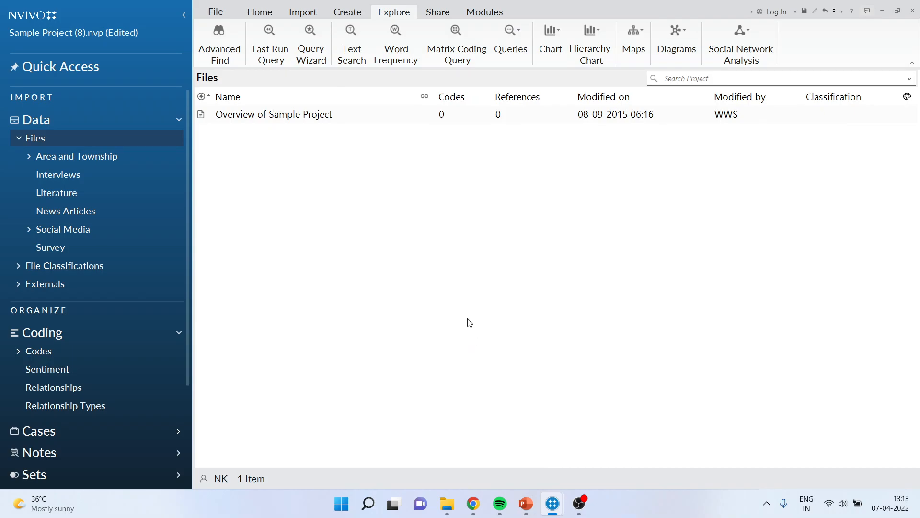
click(401, 57)
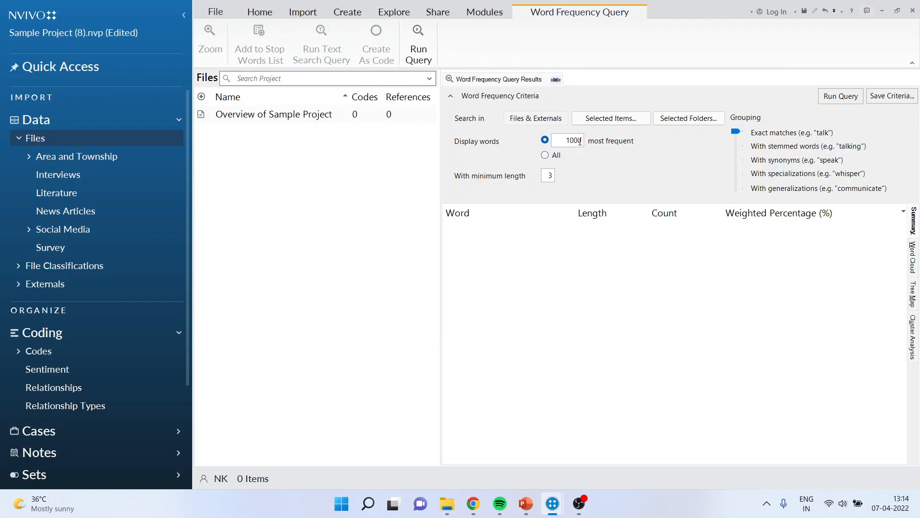
key(BackSpace)
click(550, 175)
text(5)
- Run the query and view the results as a word cloud
click(845, 96)
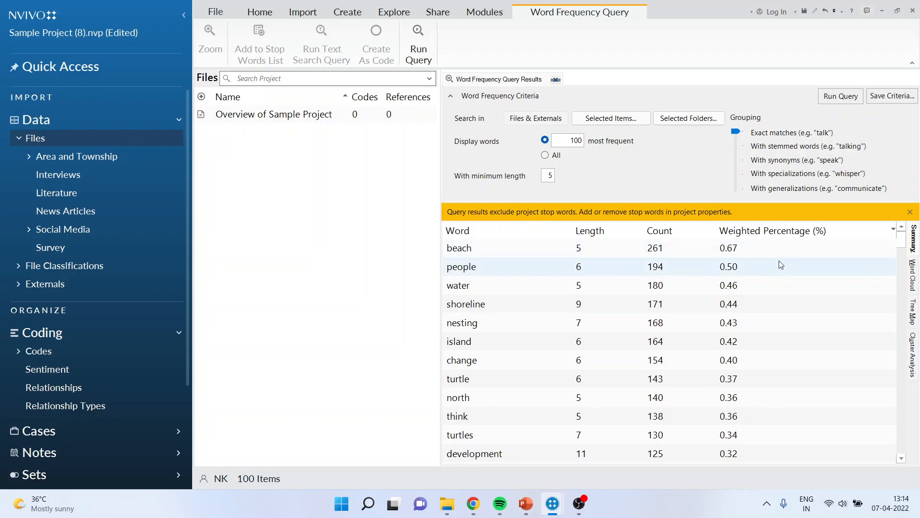
click(915, 280)
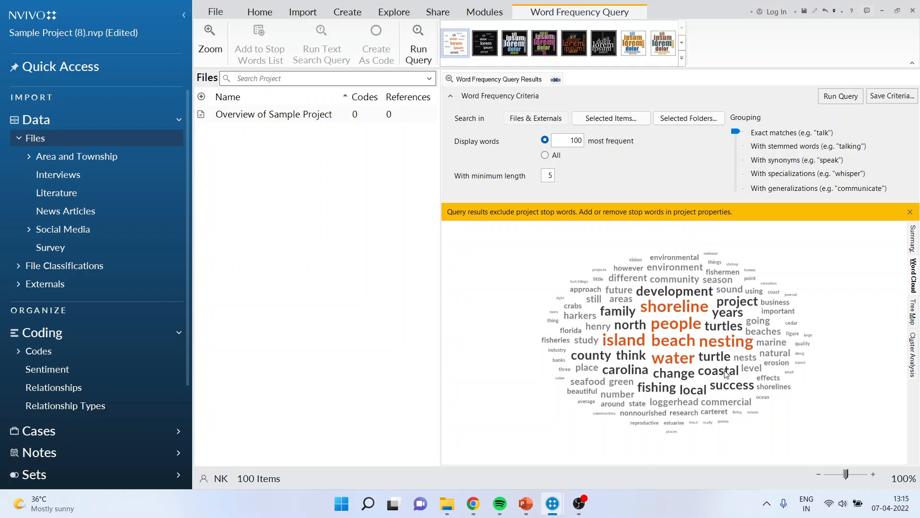
- Add 'carolina' to the stop words list and rerun the query without it
right_click(631, 373)
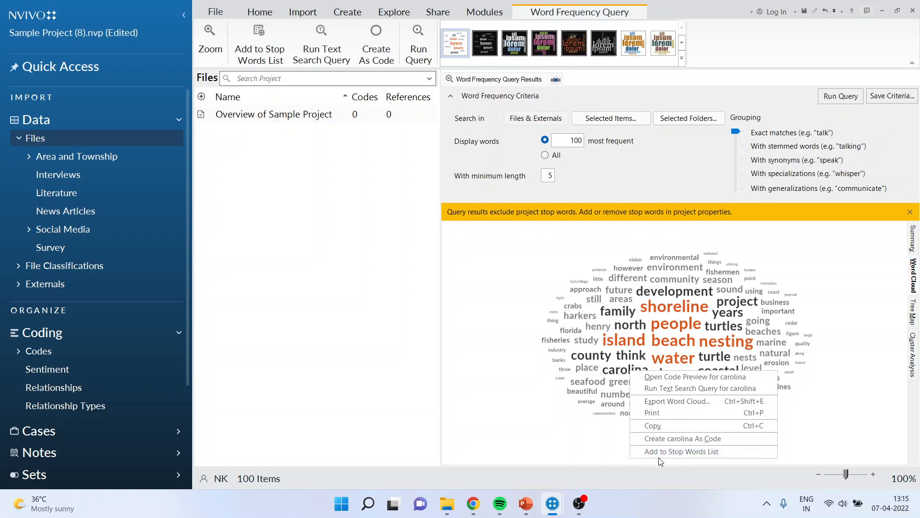
click(676, 451)
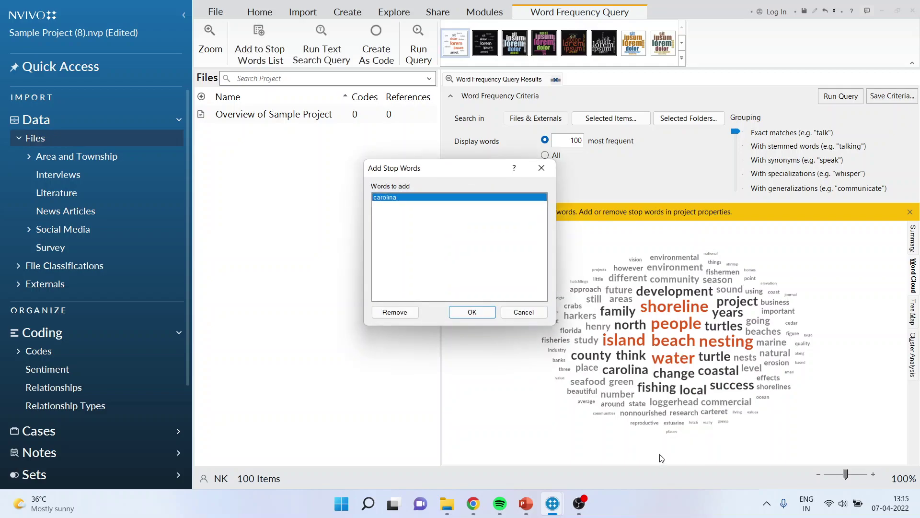
click(486, 313)
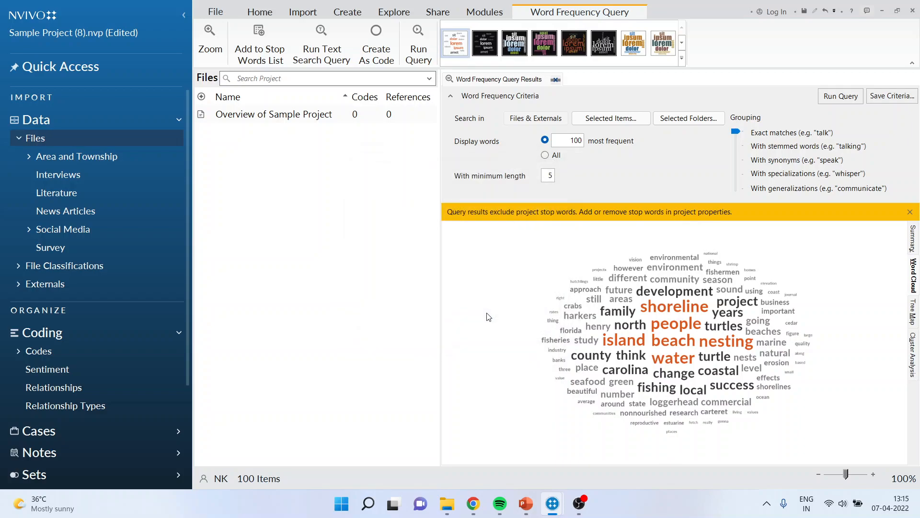
click(830, 99)
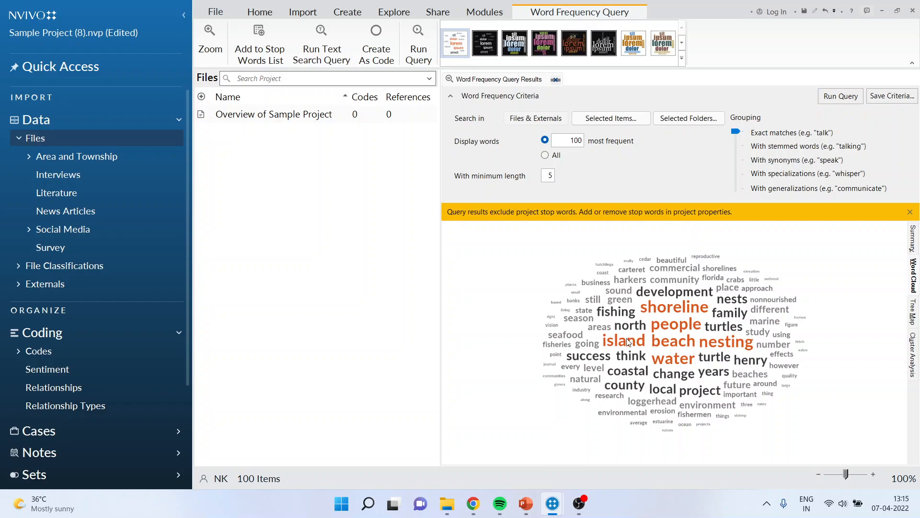
- View the results as a tree map, then as a cluster analysis dendrogram
click(913, 318)
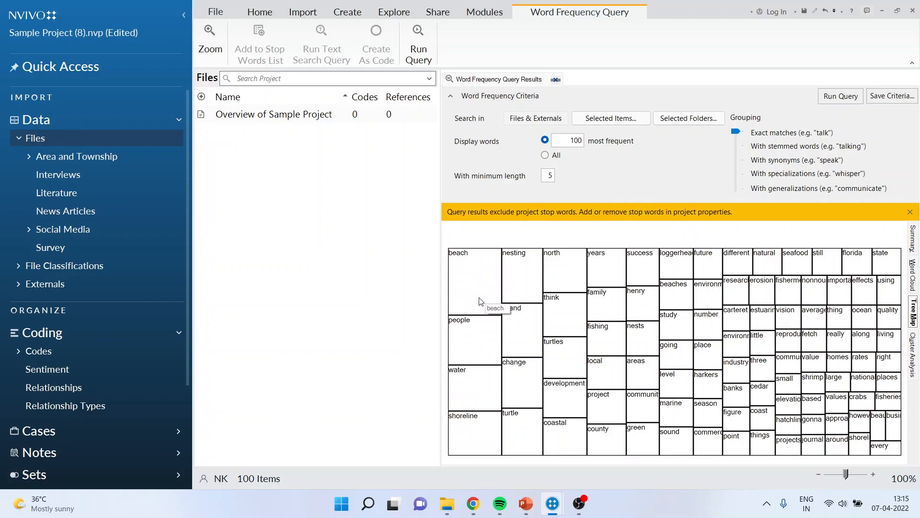
click(913, 353)
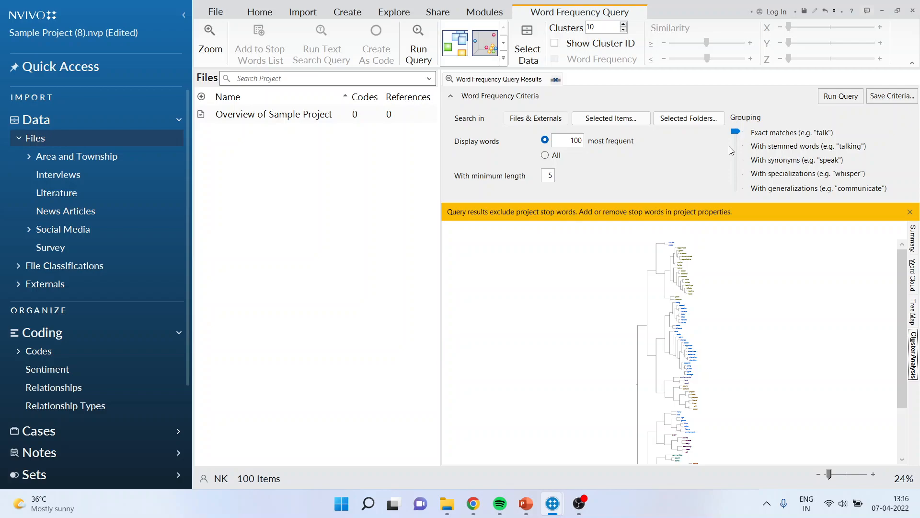
- Set grouping to 'With stemmed words' and rerun the query
click(734, 147)
click(834, 98)
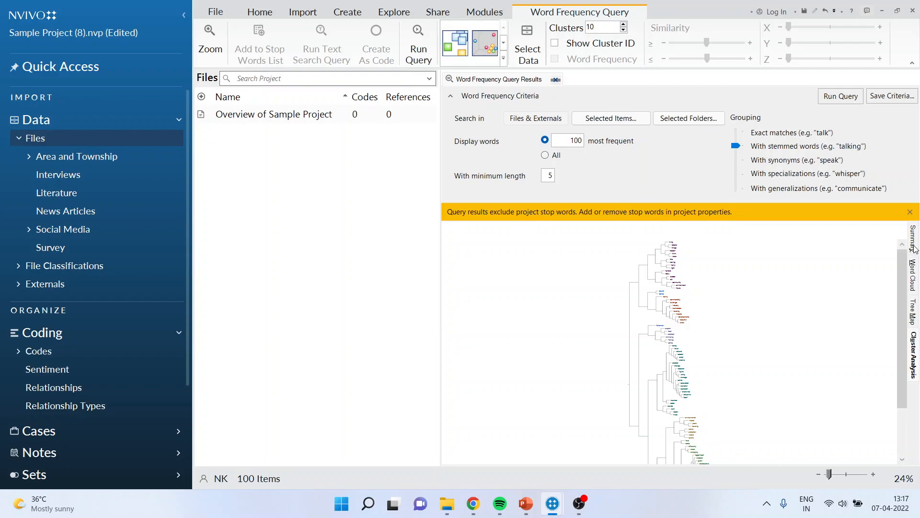
- Return to the Summary table, set grouping to 'With synonyms' and rerun the query
click(913, 245)
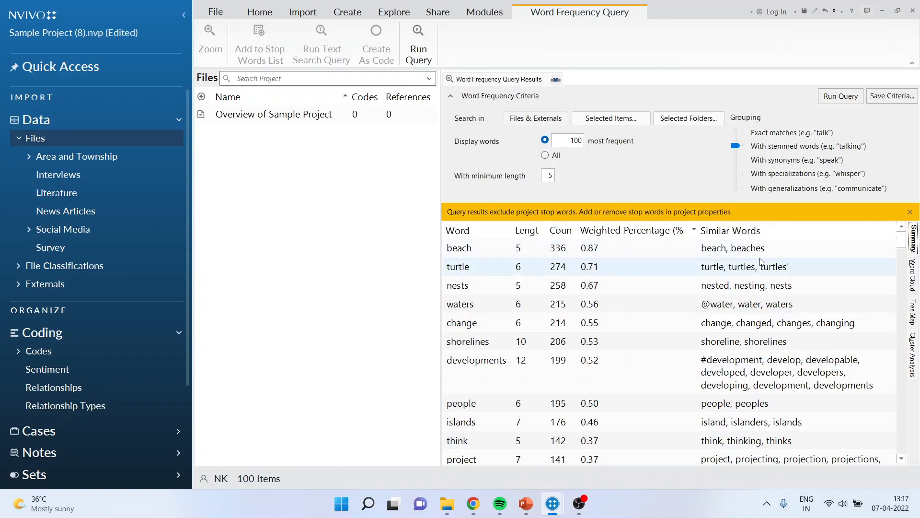
click(736, 160)
click(828, 97)
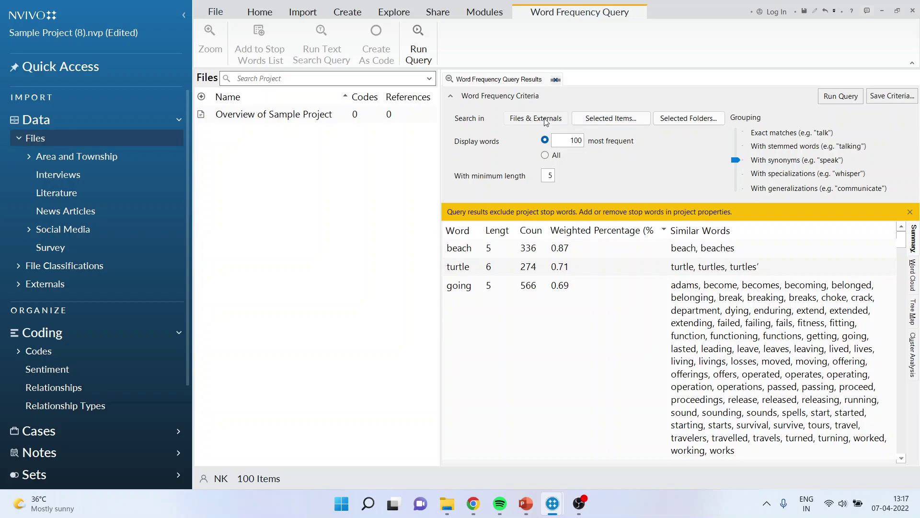
- Cancel the Selected Items and Selected Folders pickers and close the Word Frequency Query Results
click(597, 120)
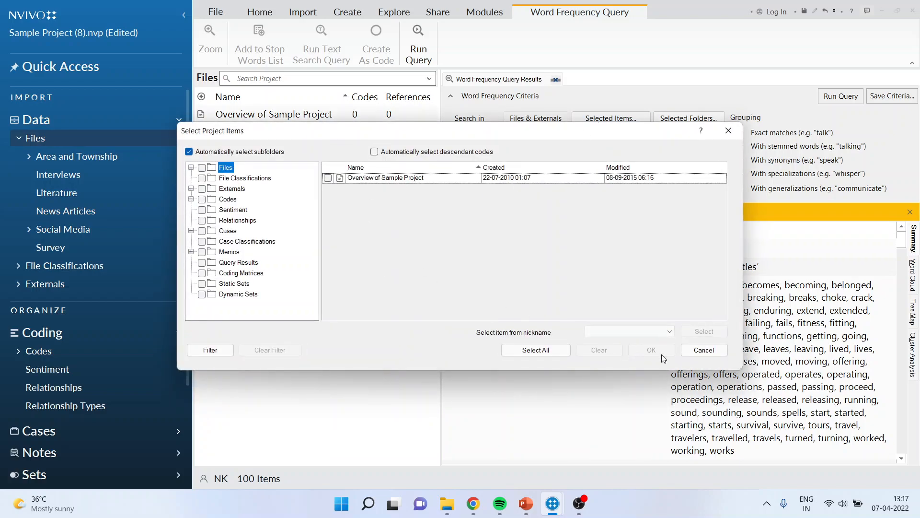
click(704, 349)
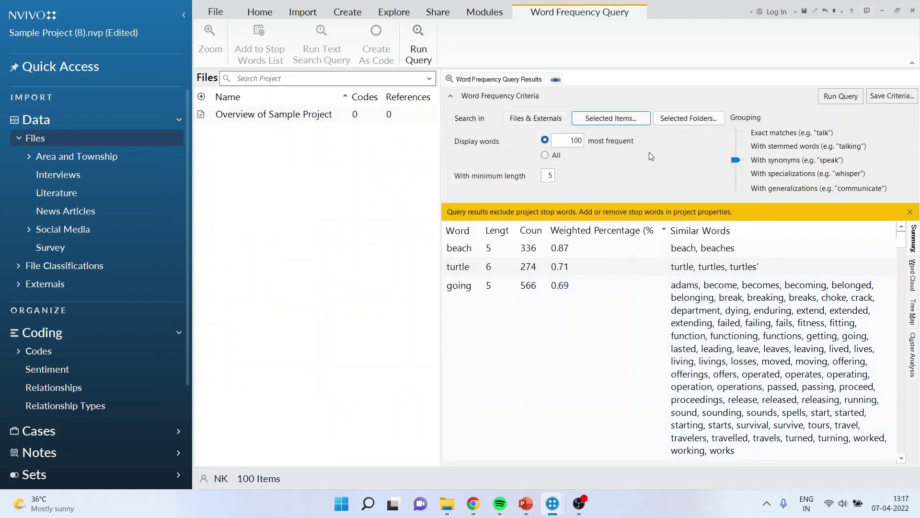
click(685, 118)
click(548, 334)
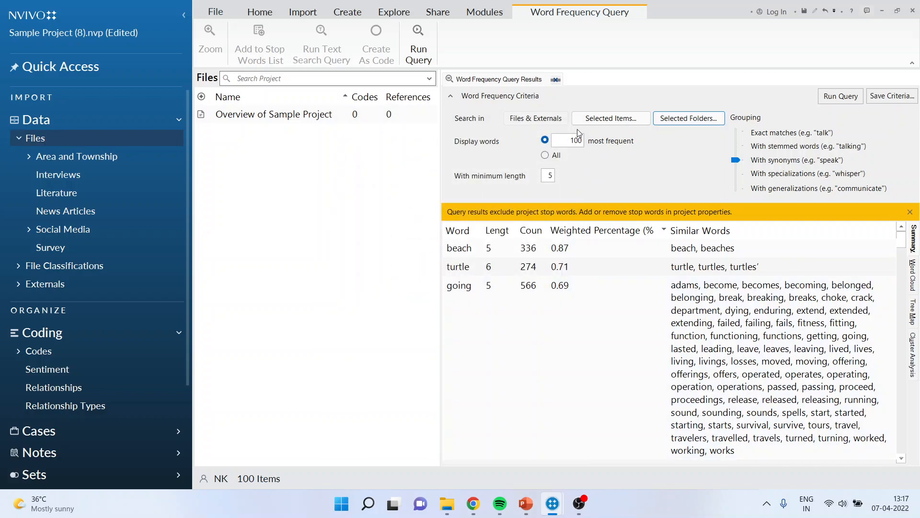
click(556, 79)
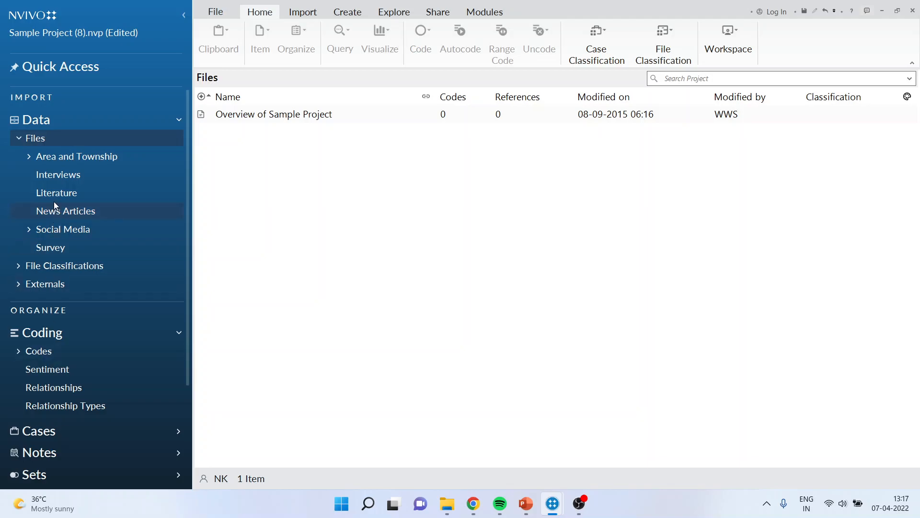
- Expand Cases, list the Area and Township files and bring up actions for Marshallberg harbor
click(38, 141)
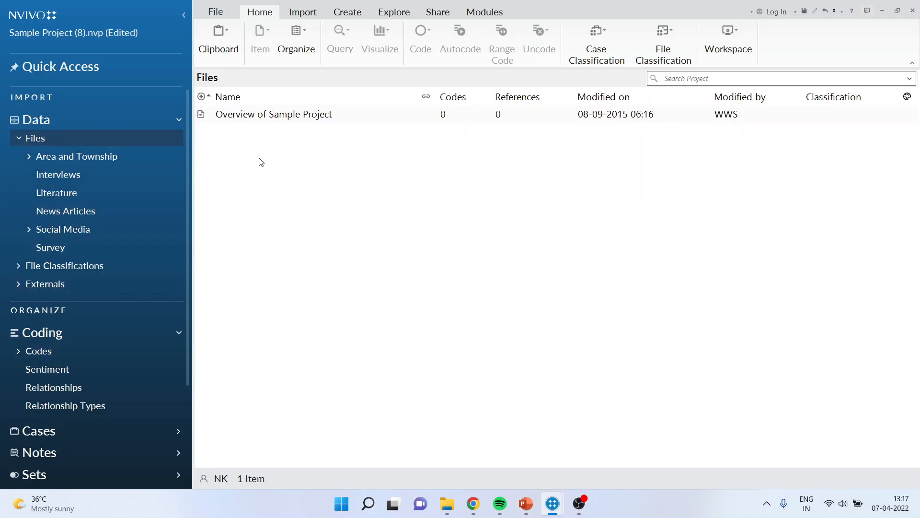
click(57, 431)
click(44, 448)
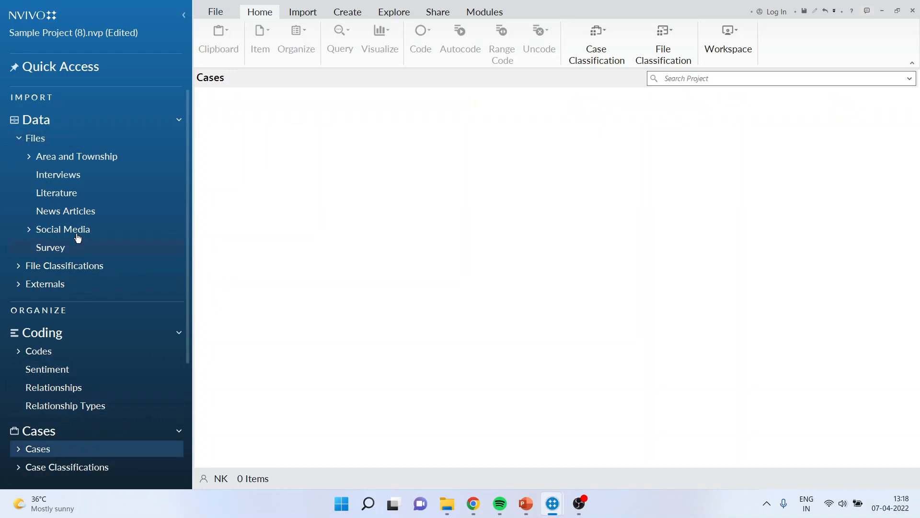
click(60, 157)
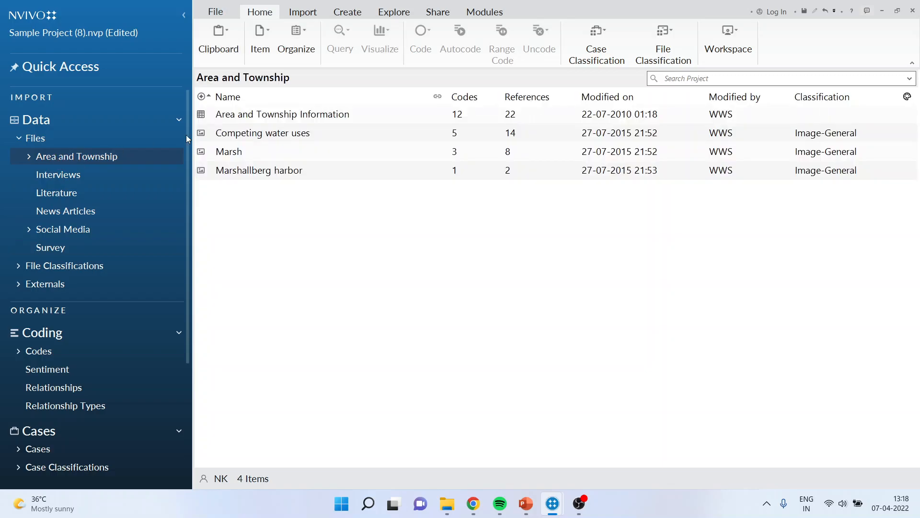
right_click(240, 173)
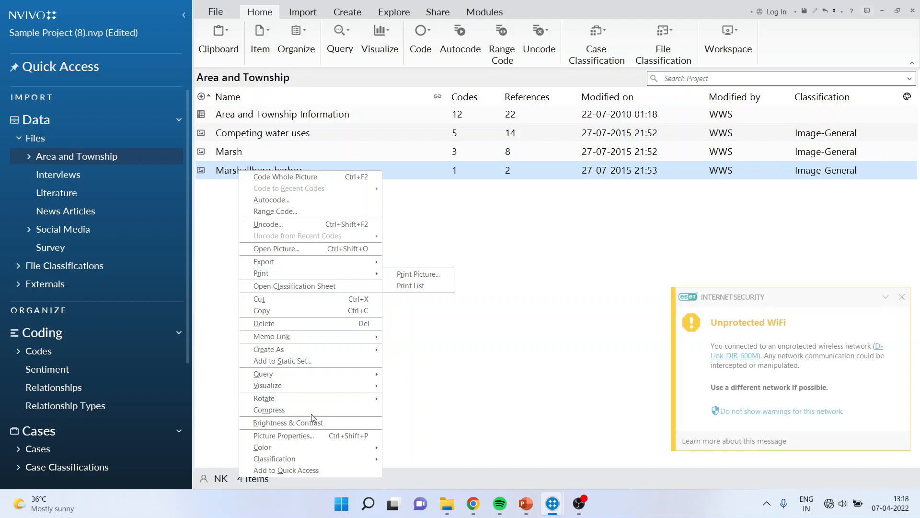
mouse_move(267, 386)
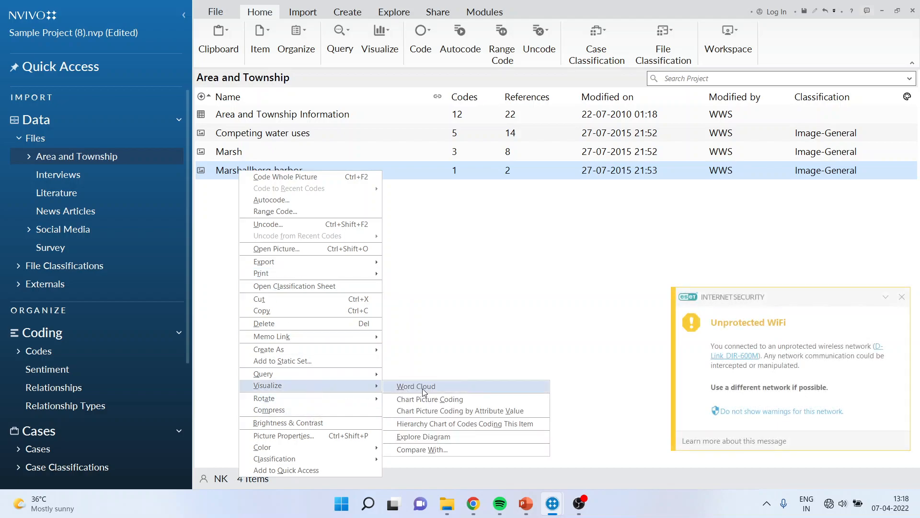
- Generate a word cloud of Marshallberg harbor and restyle it with the dark third gallery style
click(417, 386)
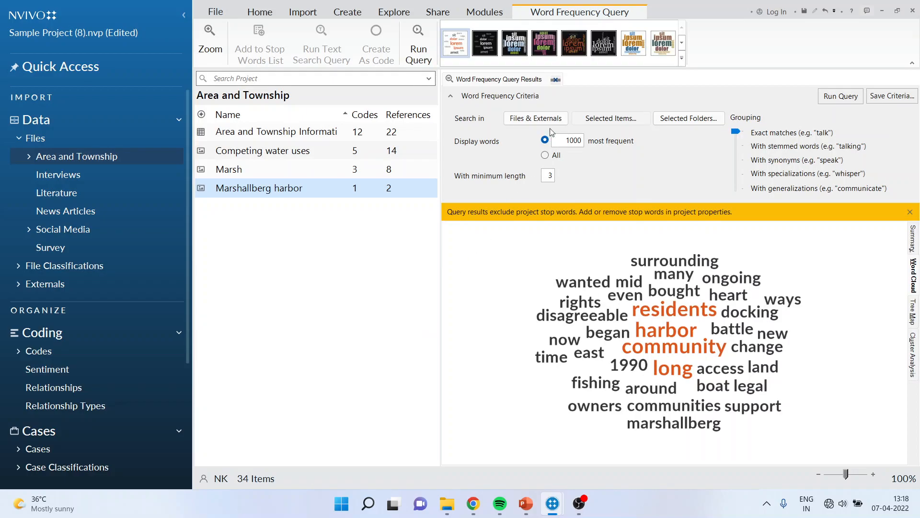
click(519, 50)
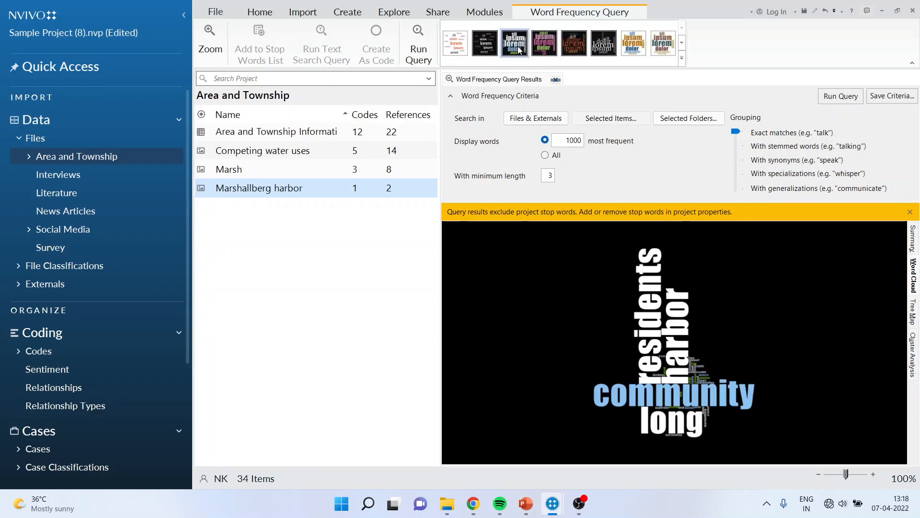
- Close the results and run a Text Search for 'fishing', shown as a word tree
click(555, 80)
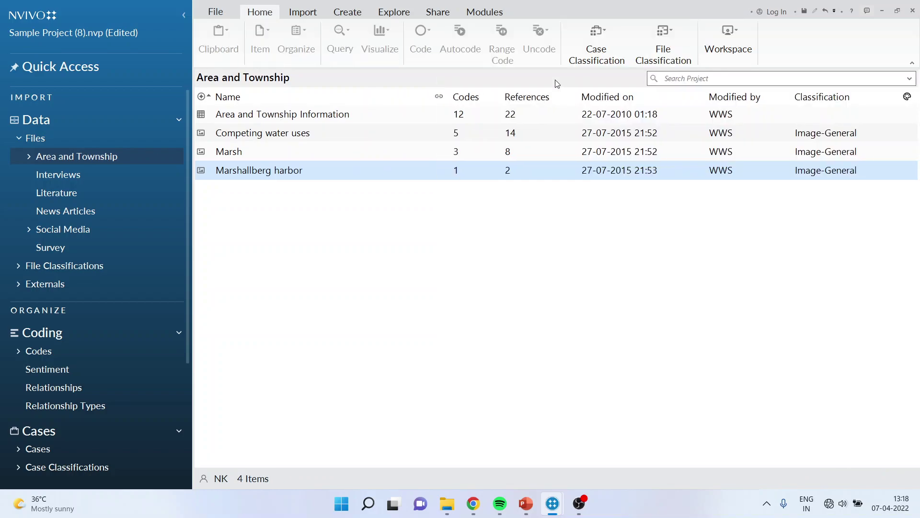
click(395, 14)
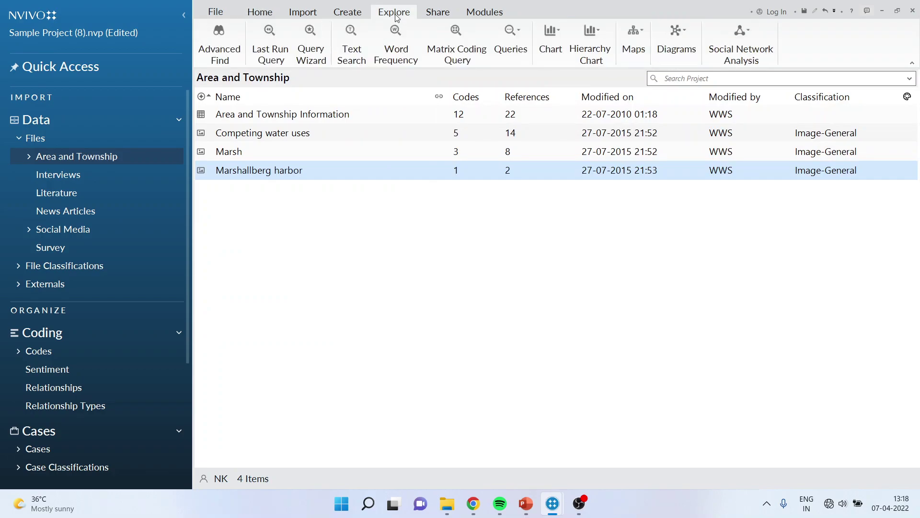
click(363, 50)
click(486, 165)
text(fishing)
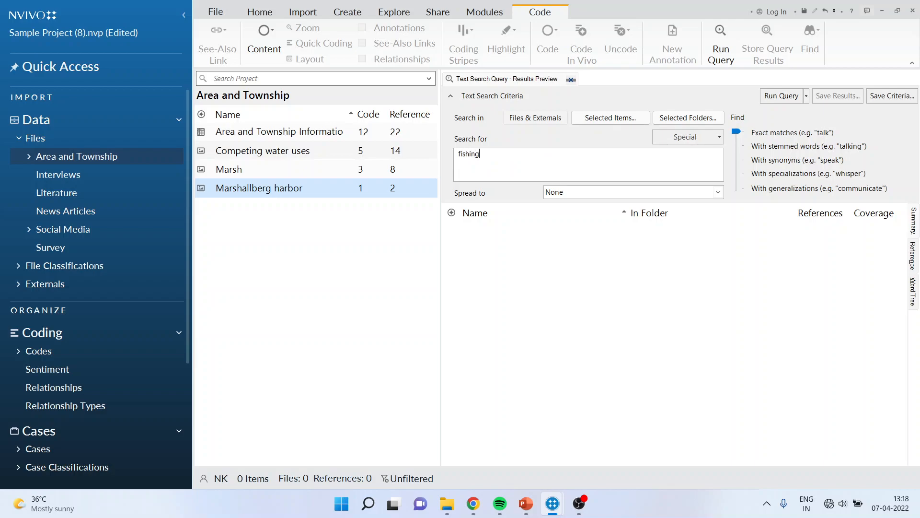
click(777, 98)
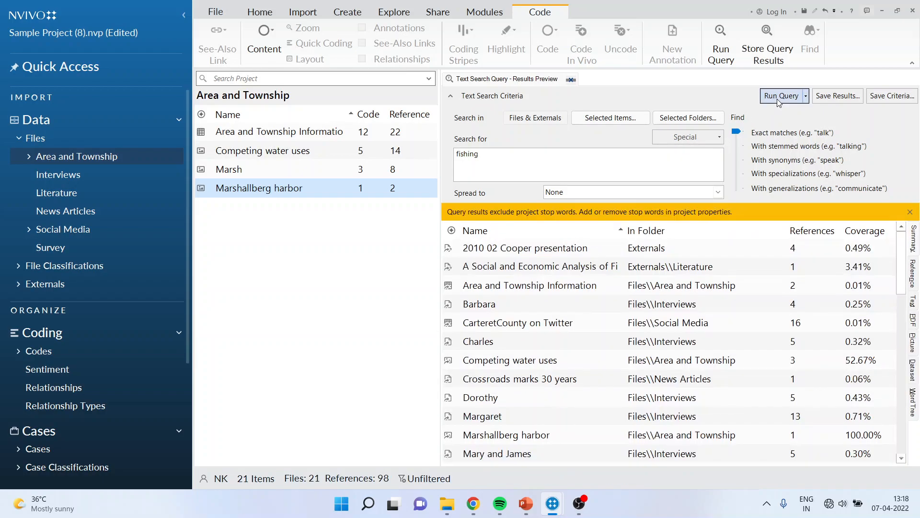
click(912, 395)
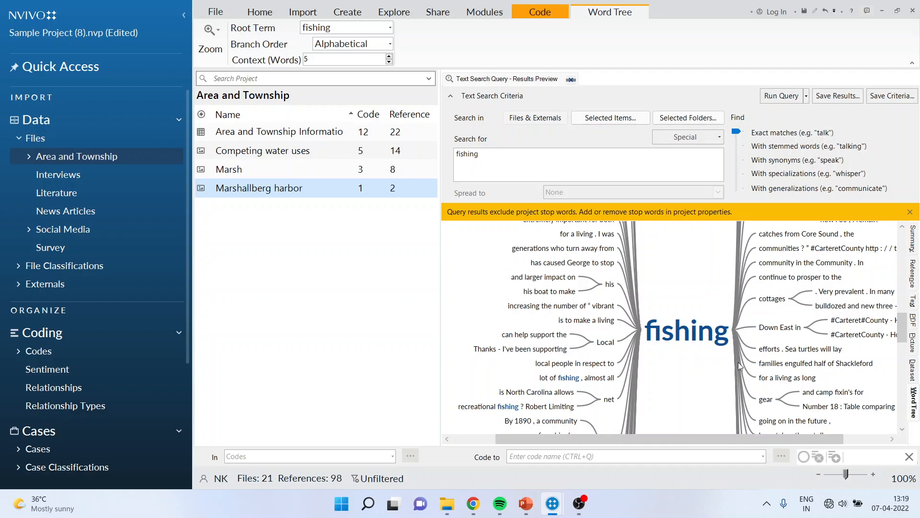
scroll(706, 371, up, 2)
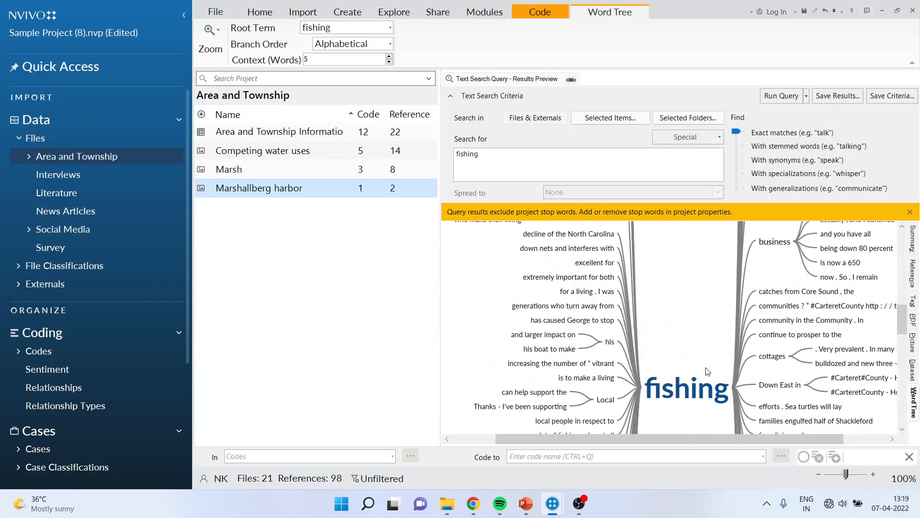
scroll(706, 371, up, 2)
scroll(706, 371, up, 2)
scroll(706, 371, up, 2)
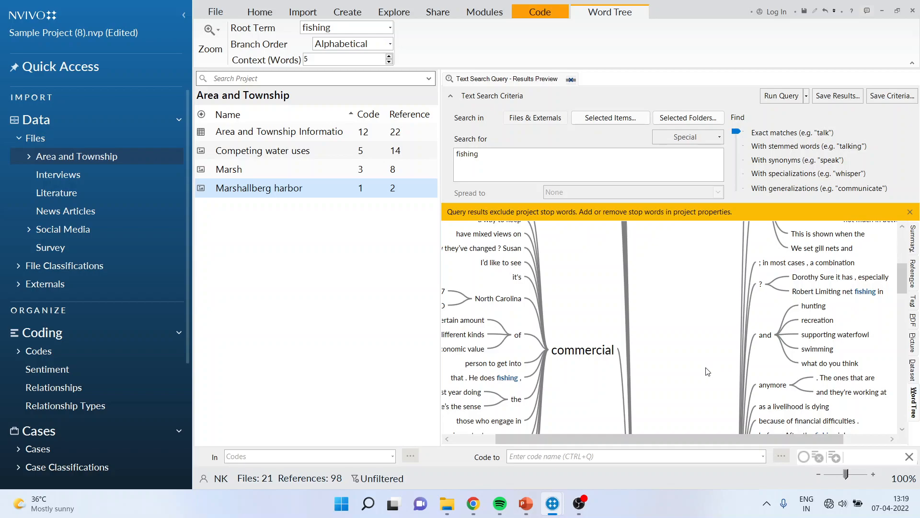
scroll(706, 371, up, 2)
- Reveal the Export Word Tree, Print and Copy options for the fishing word tree
right_click(686, 303)
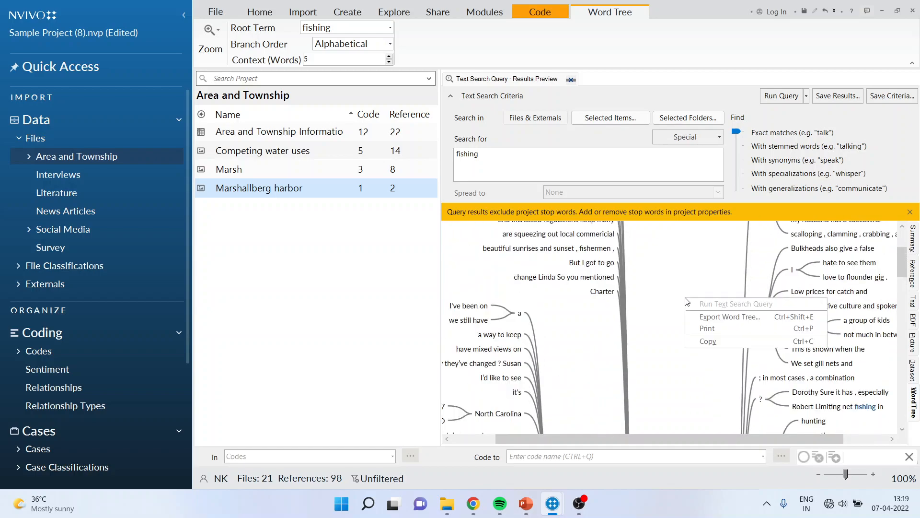